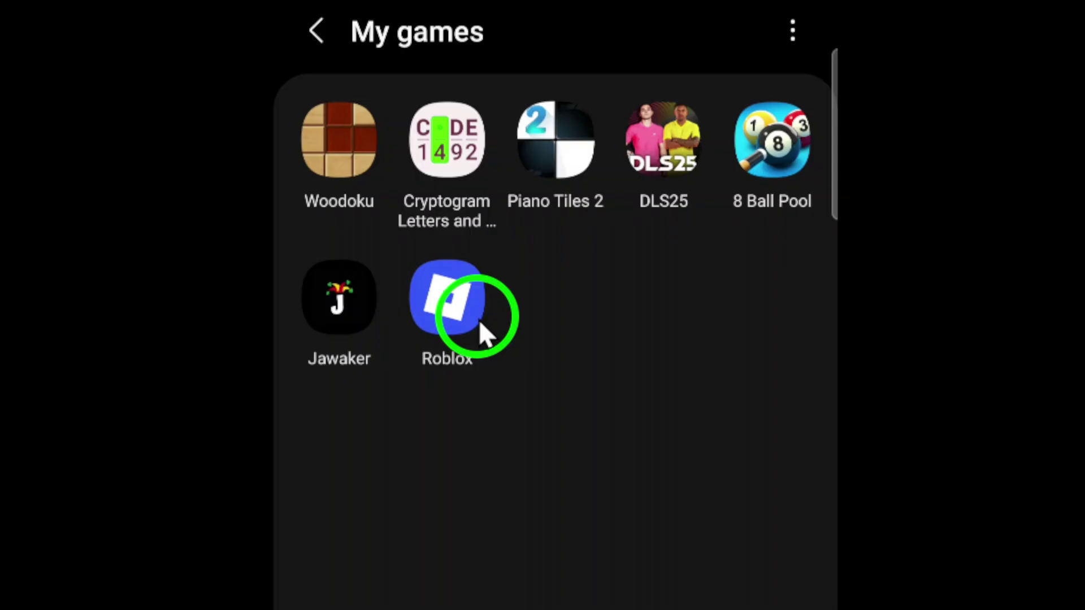
Step: Launch Roblox and go to the More page with Settings listed
{"action": "left_click", "coordinate": [479, 319]}
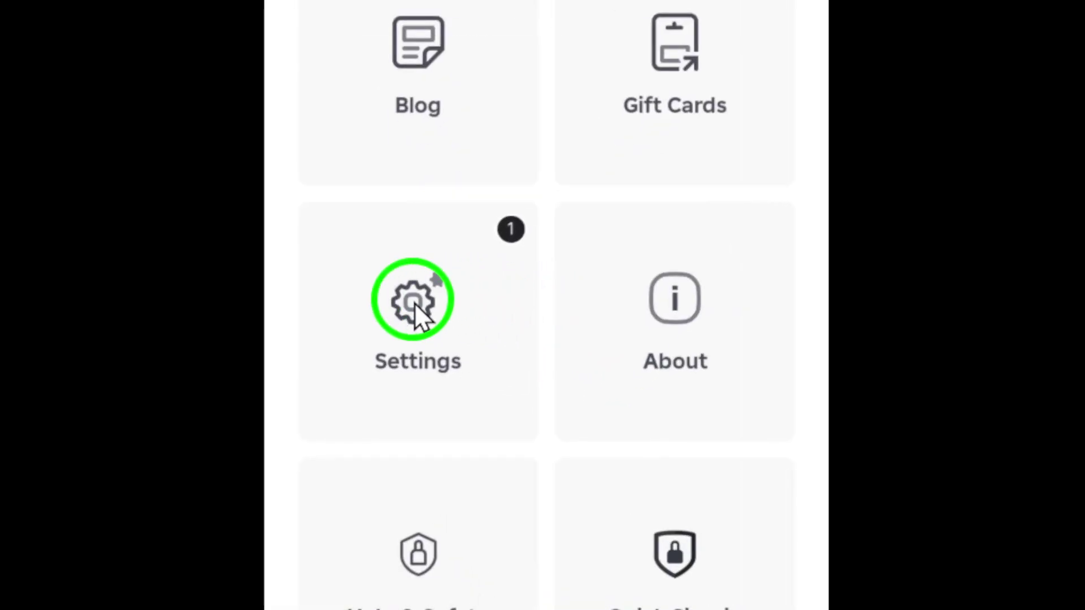
Step: Open Settings from the More page
{"action": "left_click", "coordinate": [479, 375]}
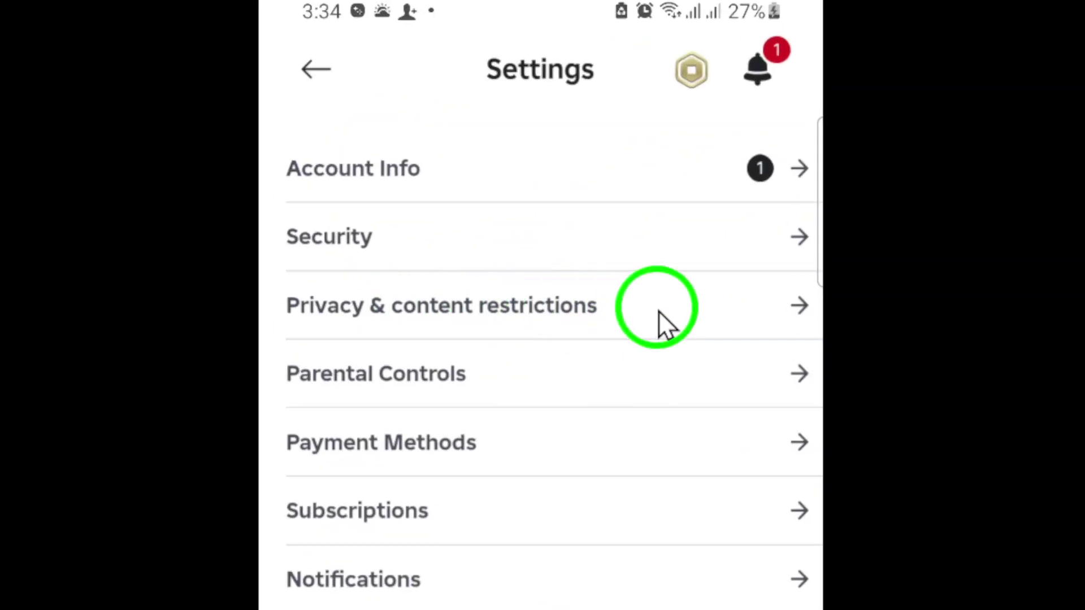
Step: Open Privacy & content restrictions from the Settings list
{"action": "left_click", "coordinate": [658, 311]}
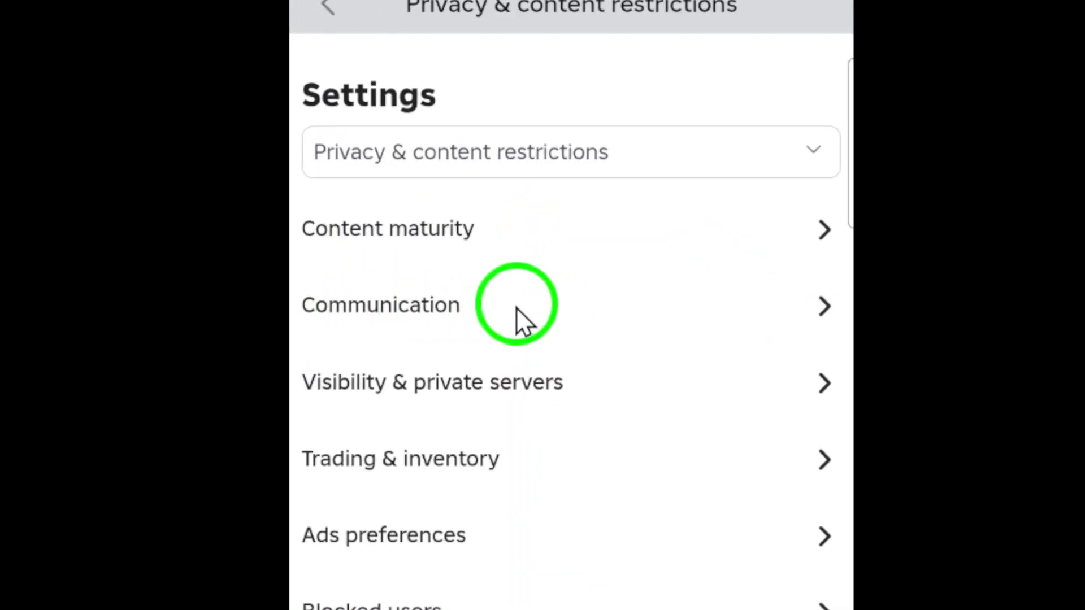
Step: Open the Communication row under Privacy & content restrictions
{"action": "left_click", "coordinate": [540, 309]}
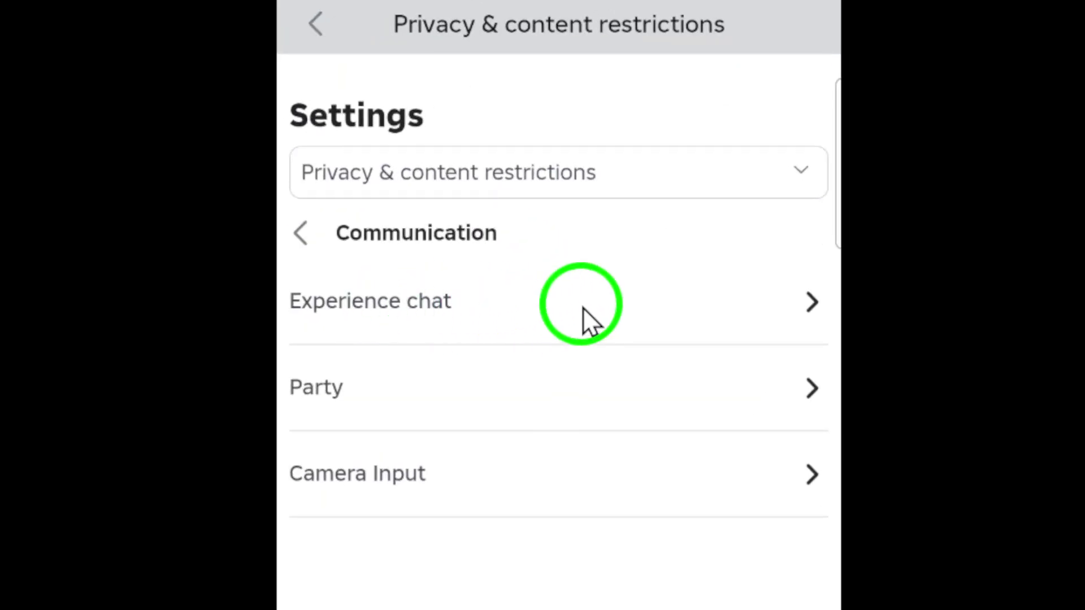
Step: Choose Everyone under the Experience chat options
{"action": "left_click", "coordinate": [584, 308]}
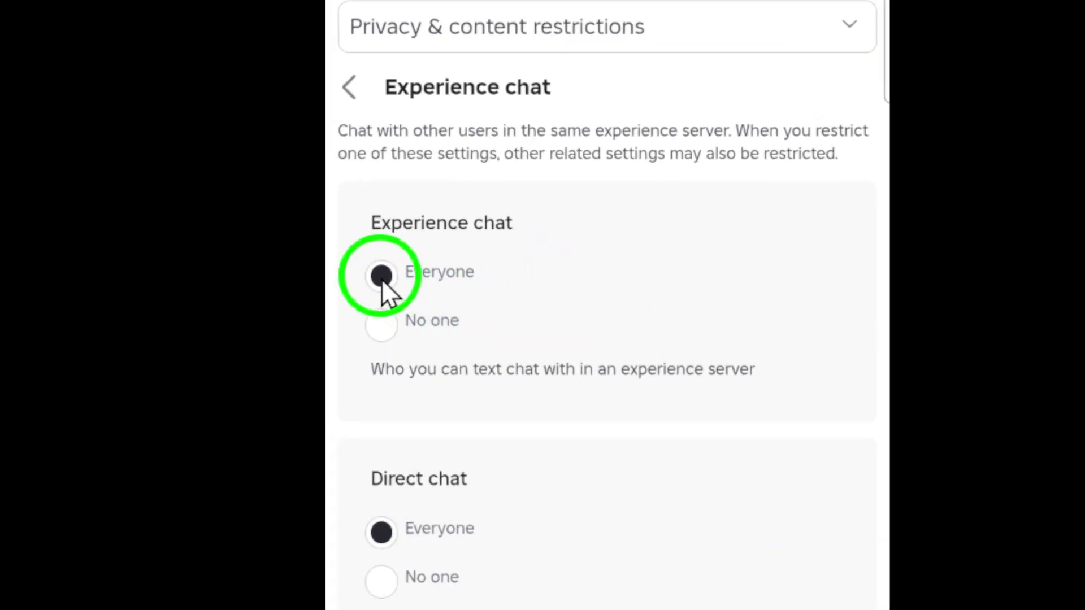
{"action": "left_click", "coordinate": [381, 279]}
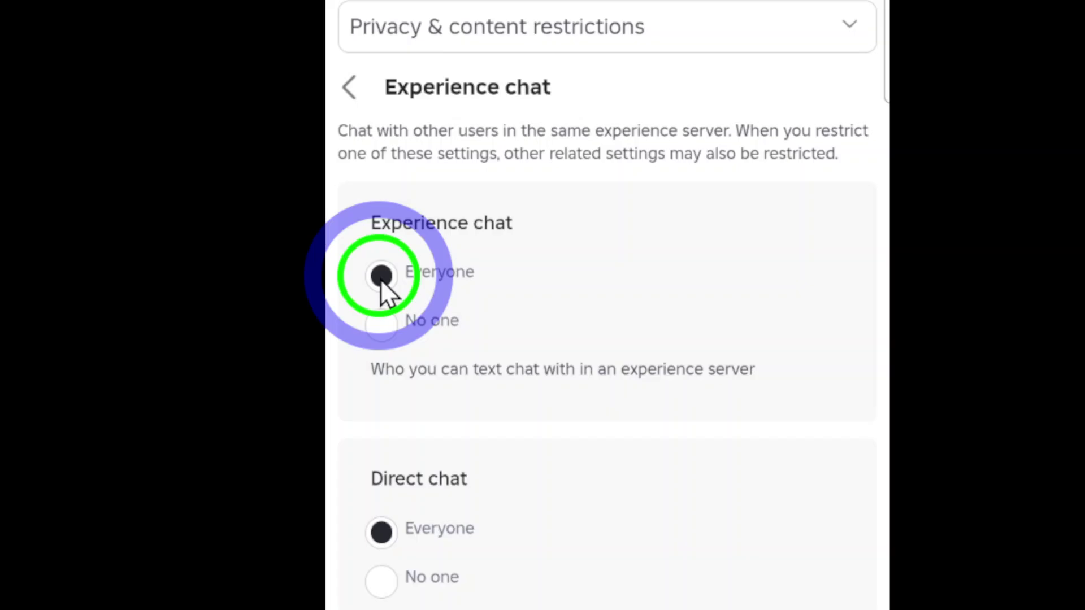